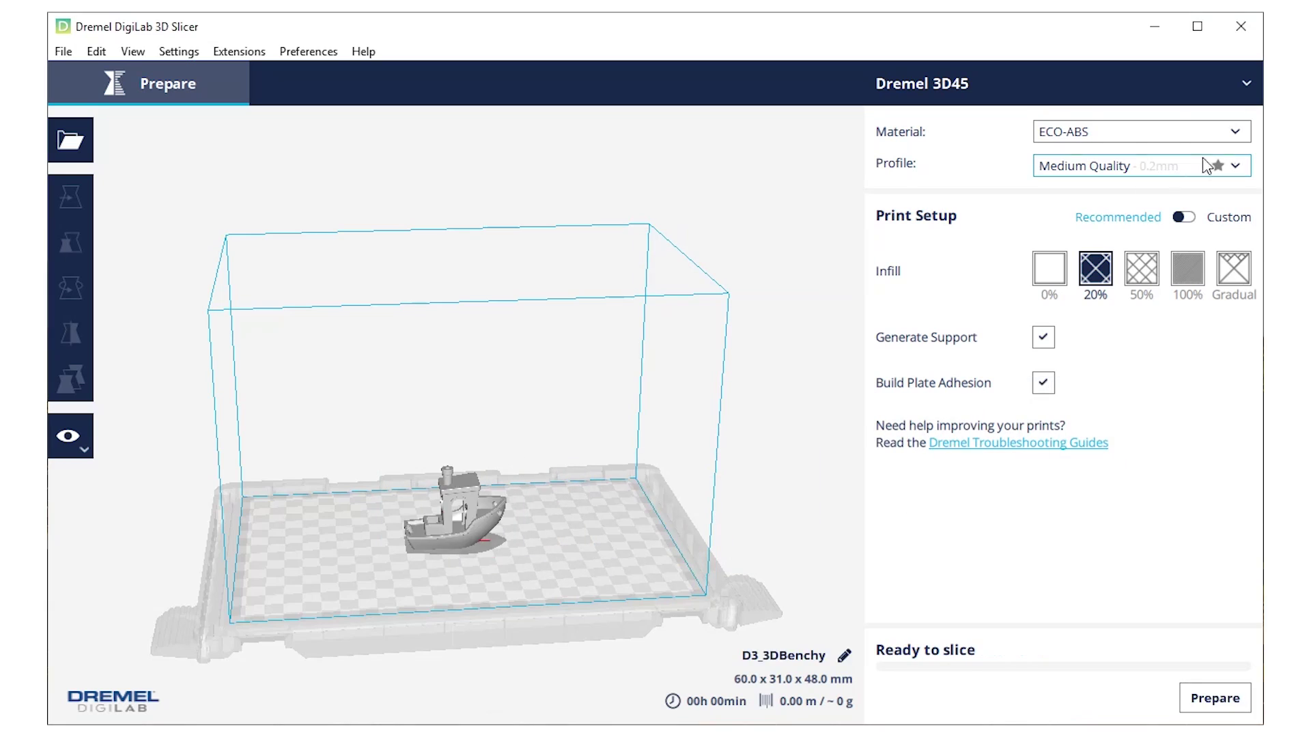
Step: Set the print material to Nylon from the DREMEL materials list
left_click(1235, 140)
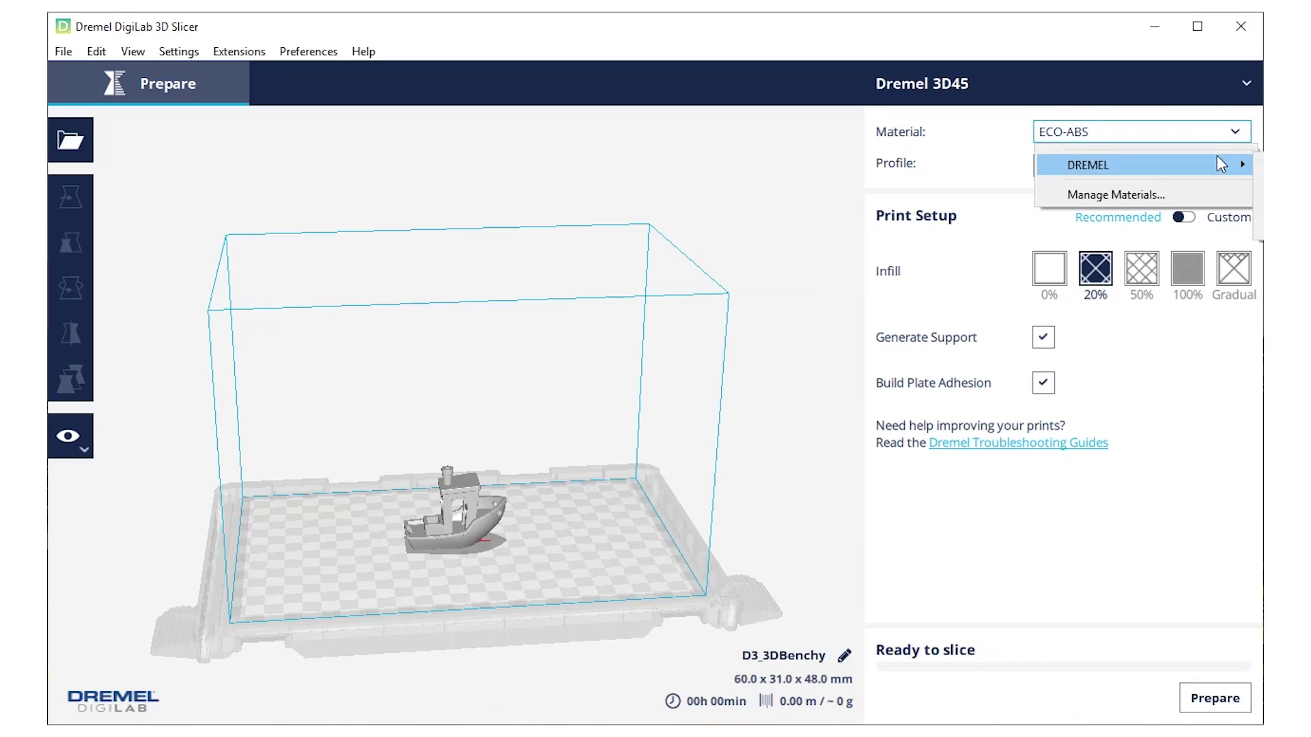
left_click(1182, 220)
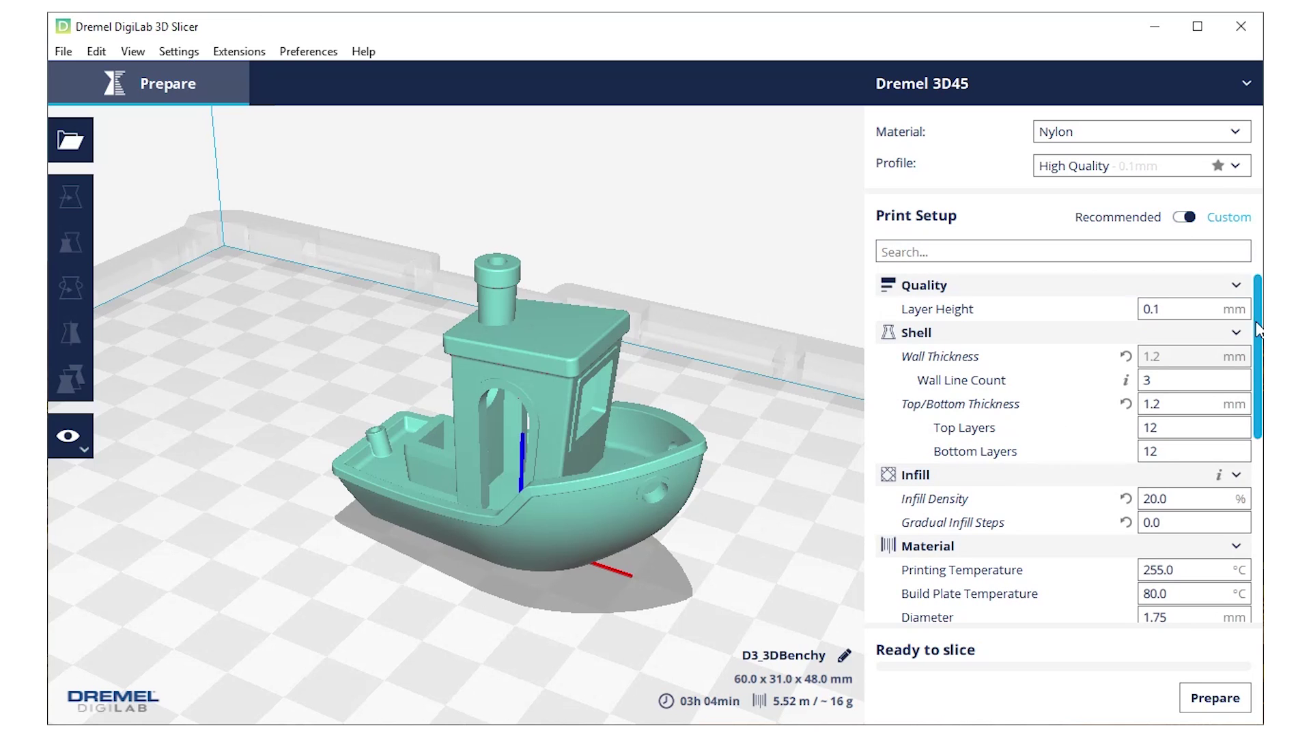
left_click_drag(1257, 329, 1251, 405)
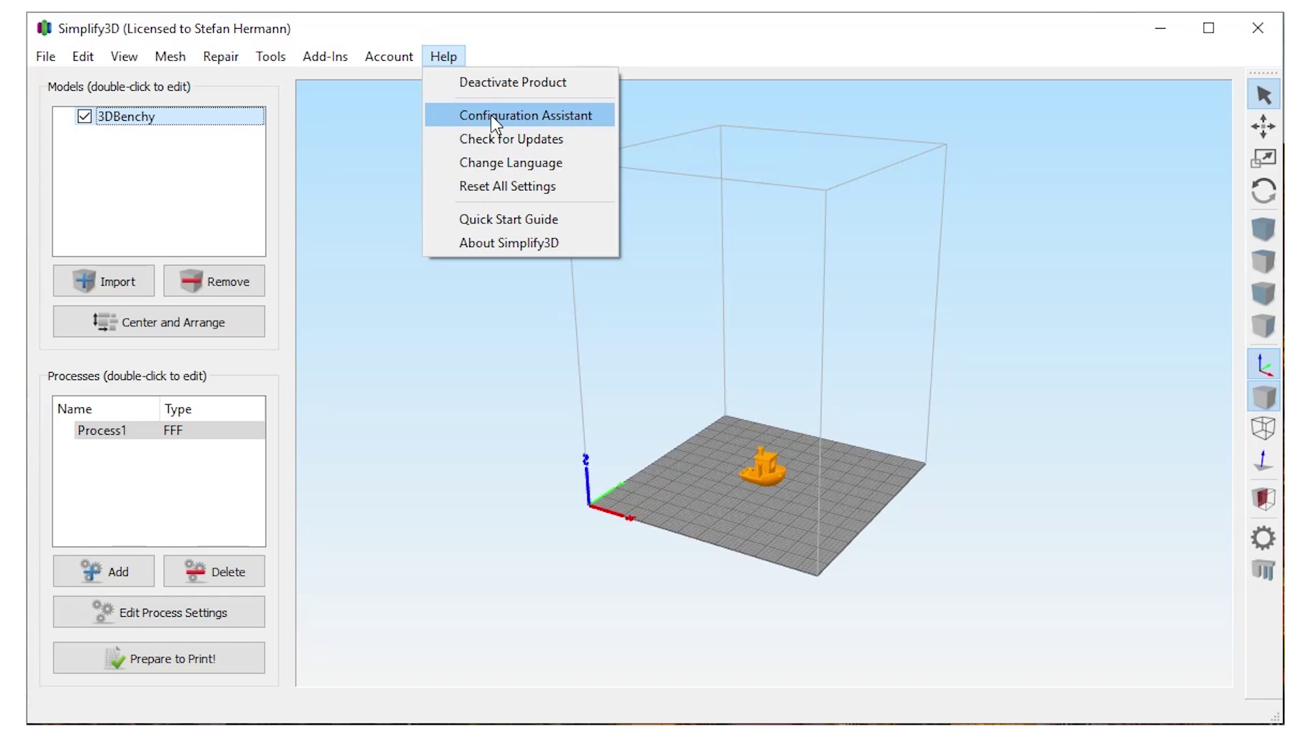
Step: Set up Simplify3D for the Dremel Idea Builder 3D45 with the Configuration Assistant
left_click(494, 123)
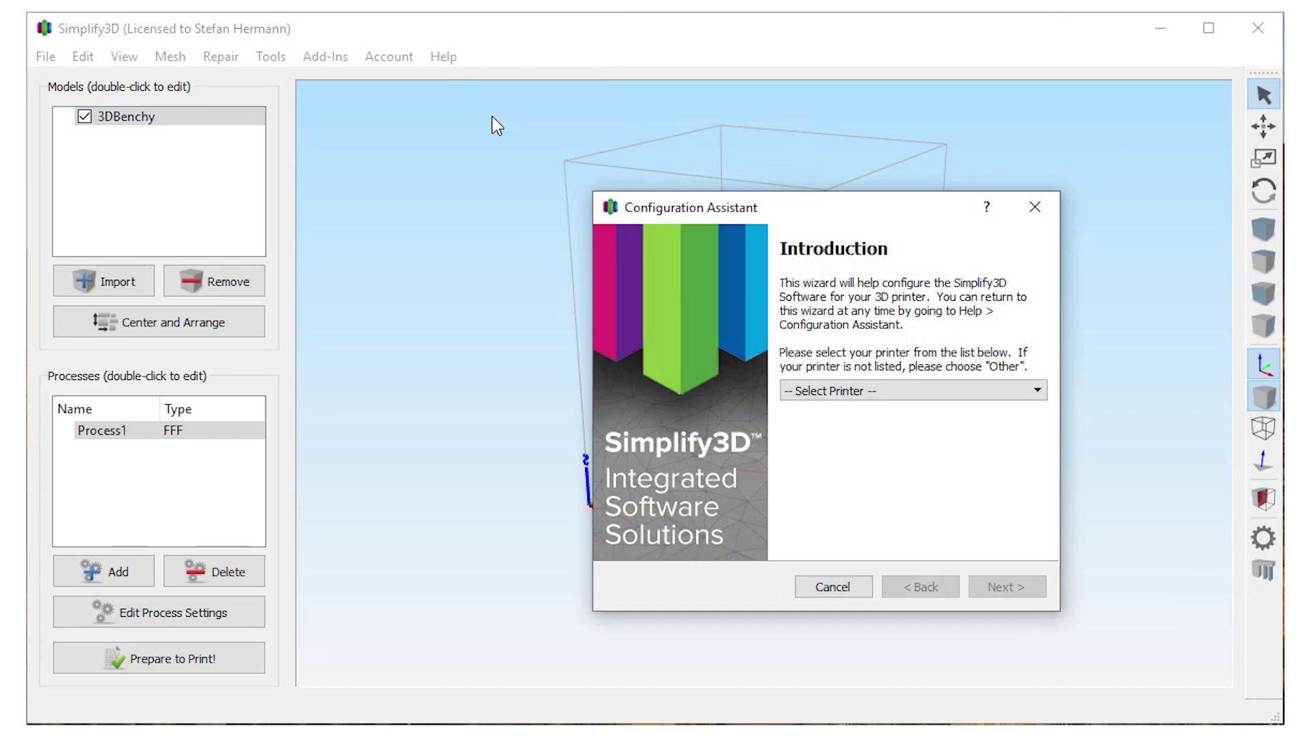
left_click(919, 392)
left_click_drag(1039, 433, 1041, 451)
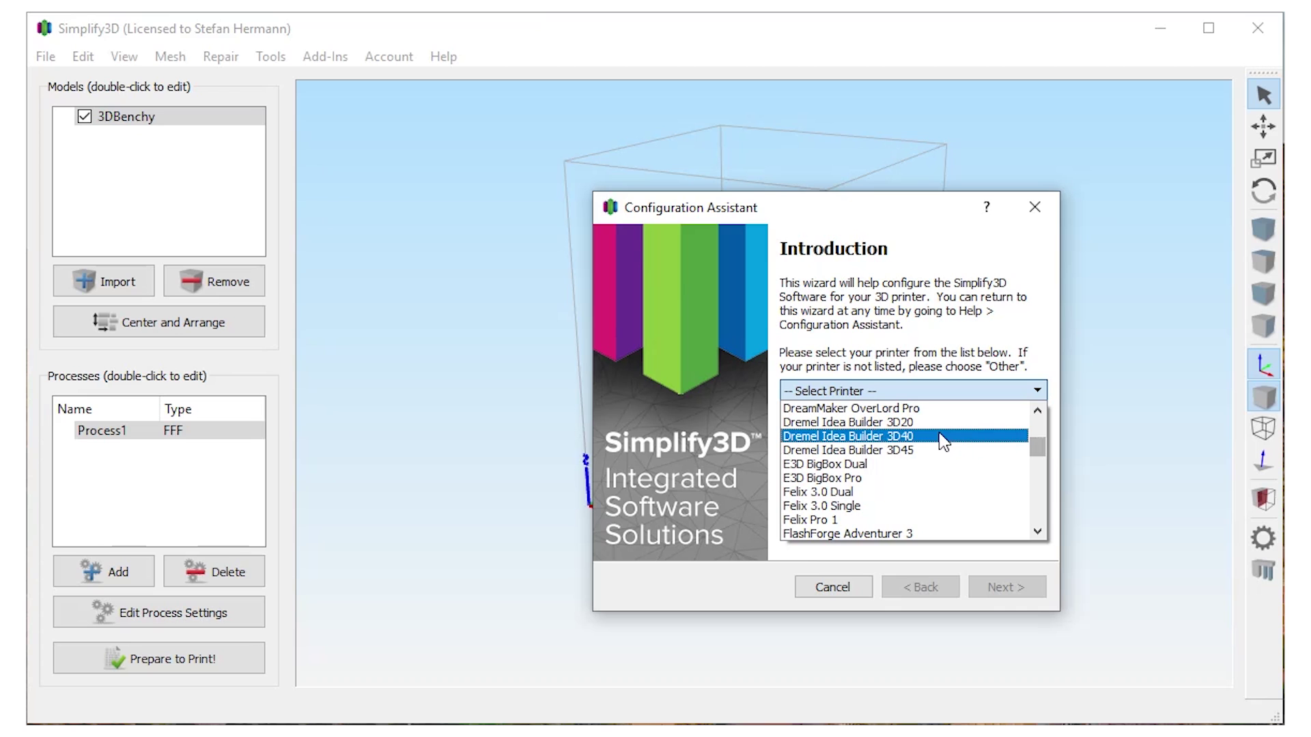
left_click(936, 451)
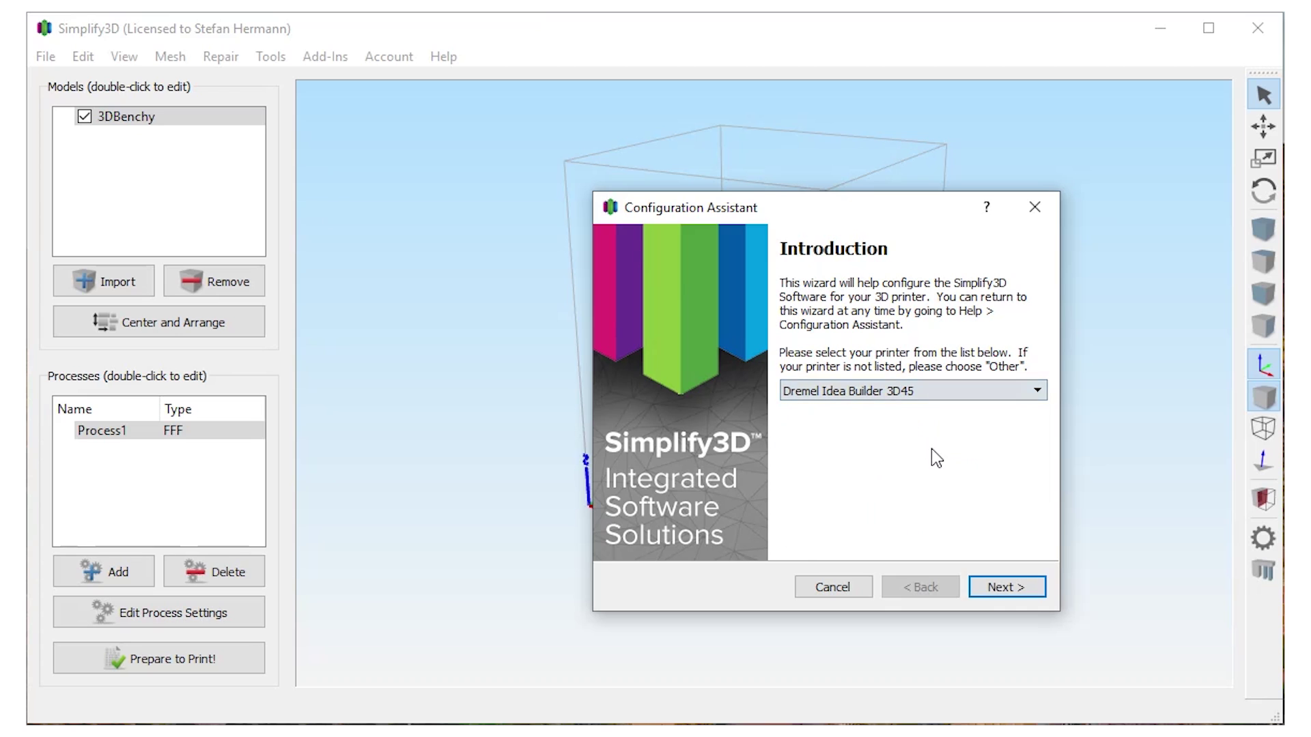
left_click(1027, 584)
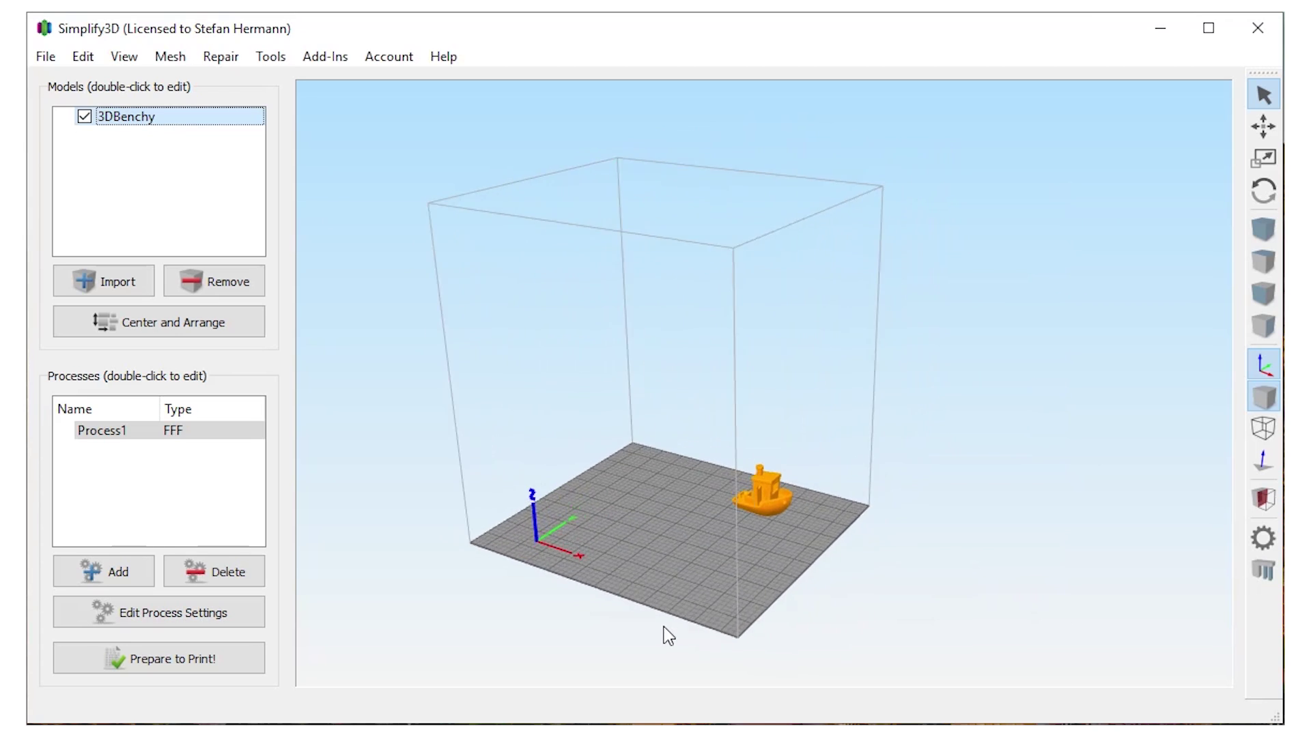
Step: Centre and arrange the Benchy on the bed, then review the ending G-code script
left_click(215, 322)
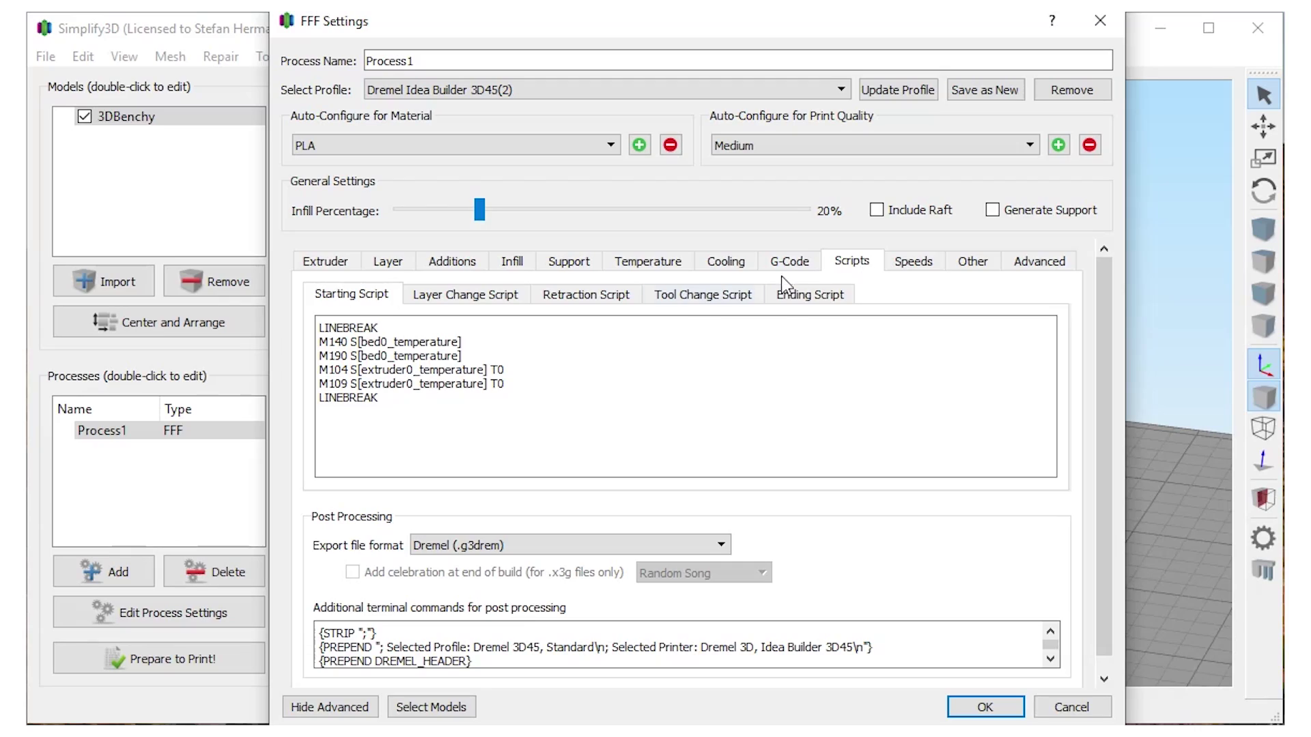
left_click(813, 296)
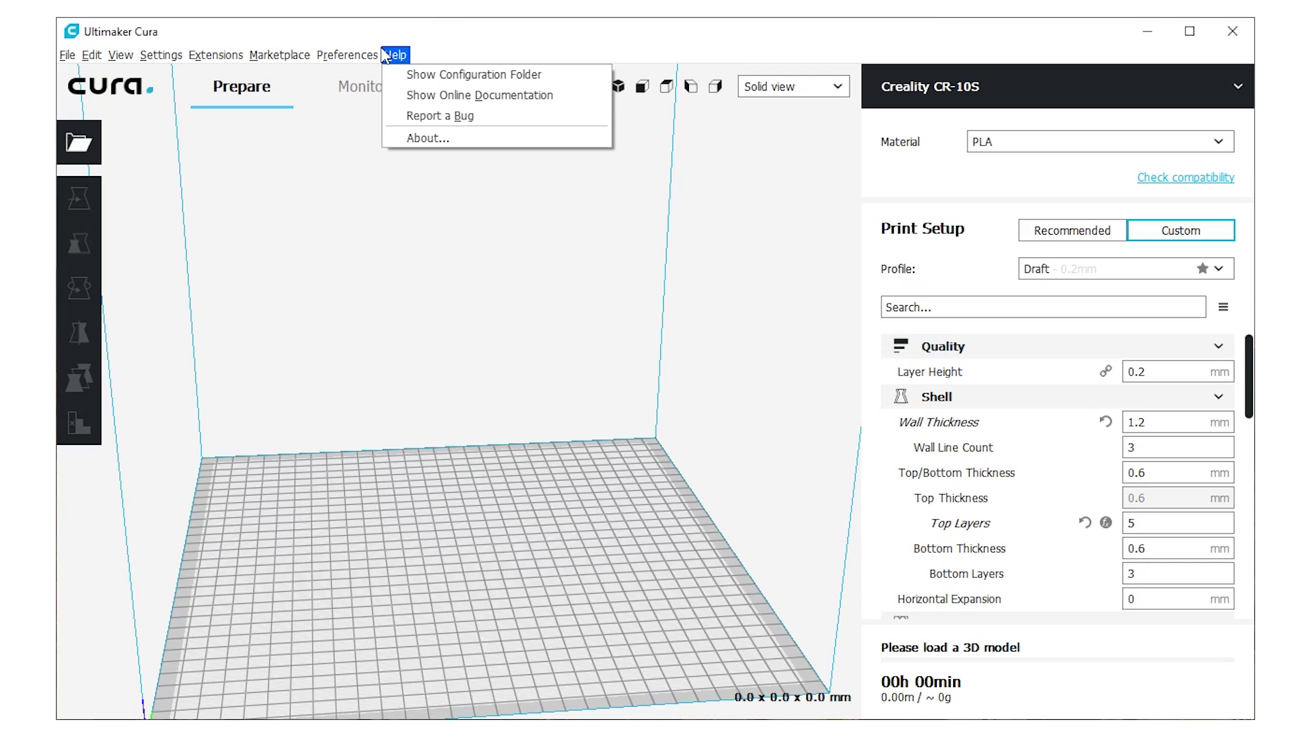
Step: Start adding a Custom FFF printer from Cura's printer preferences
left_click(358, 72)
left_click(387, 180)
left_click(512, 190)
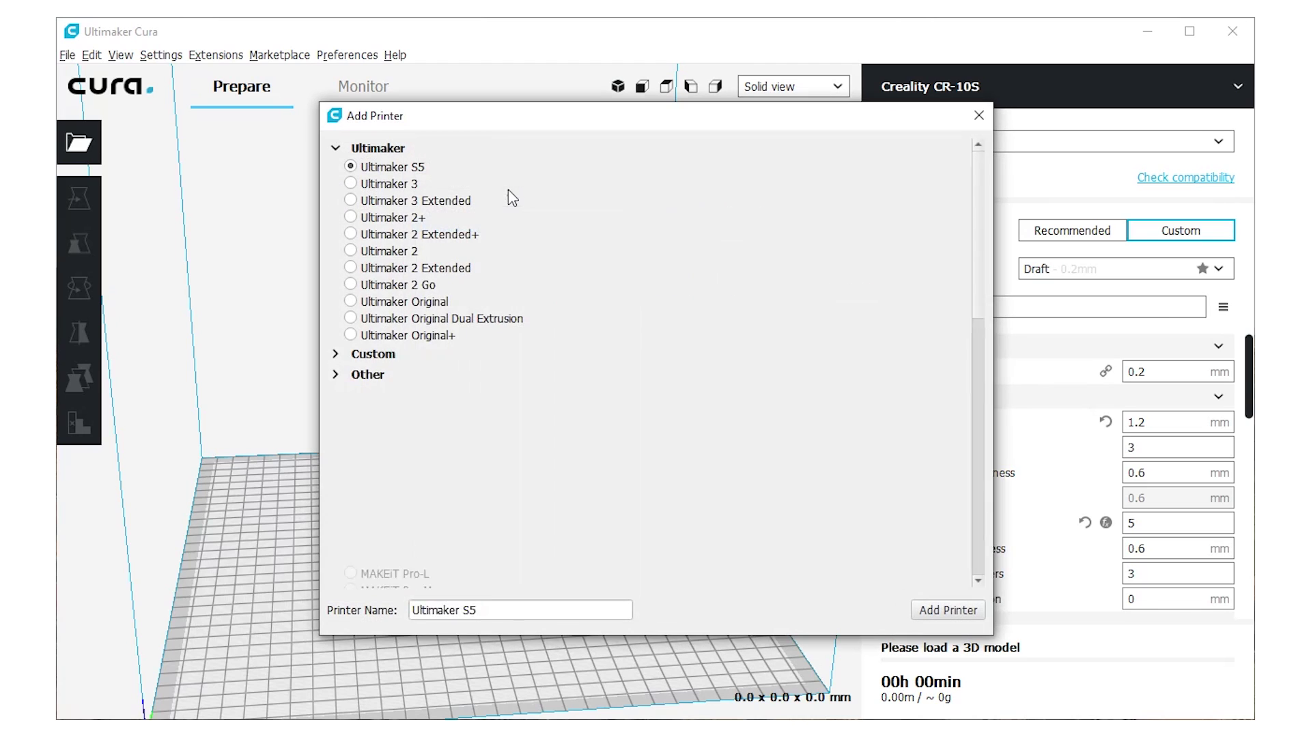
left_click(334, 354)
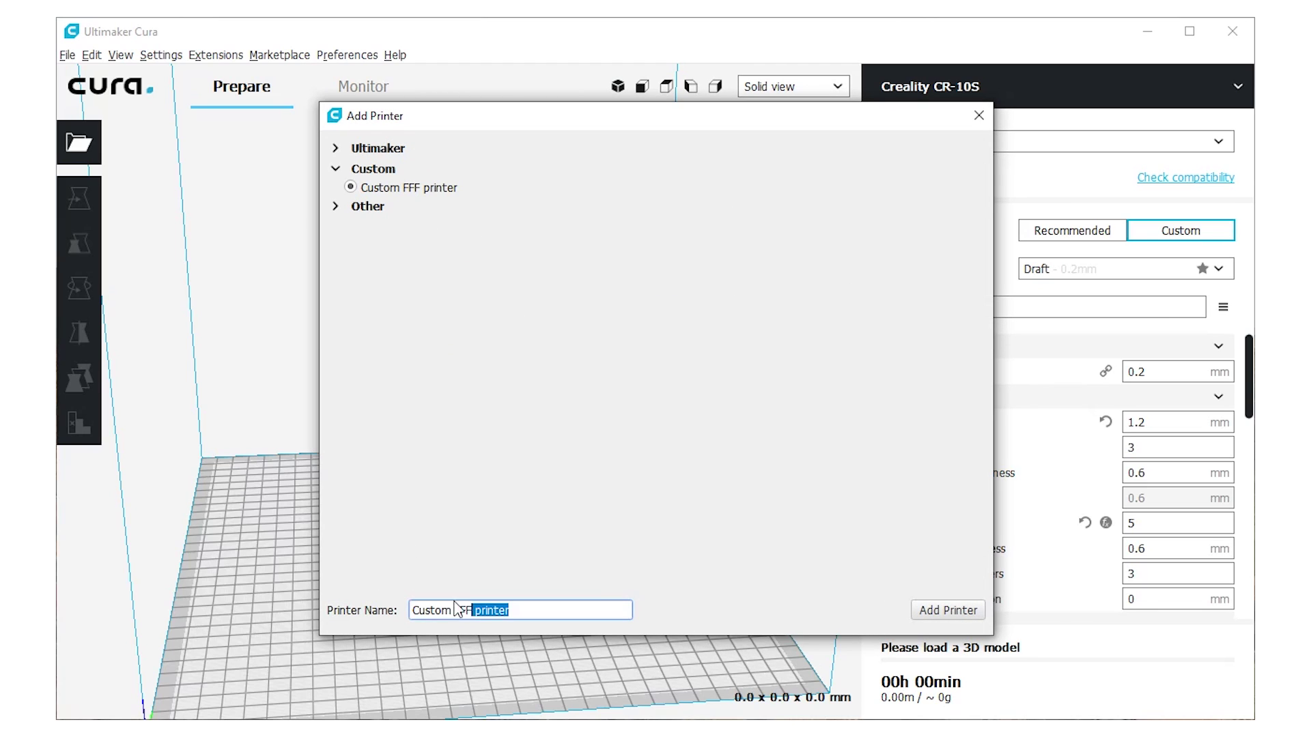
Step: Add the custom printer and set its X (Width) build size to 255 mm
left_click(944, 611)
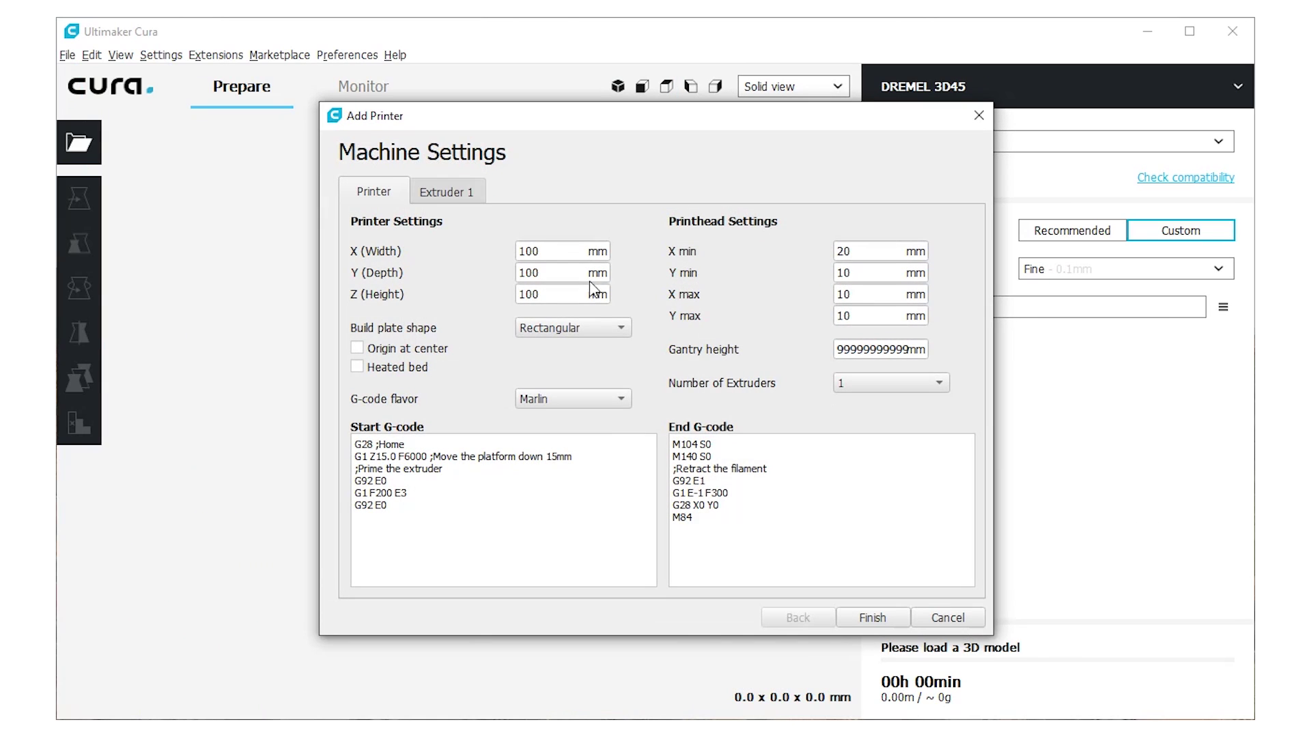
double_click(523, 245)
type("255")
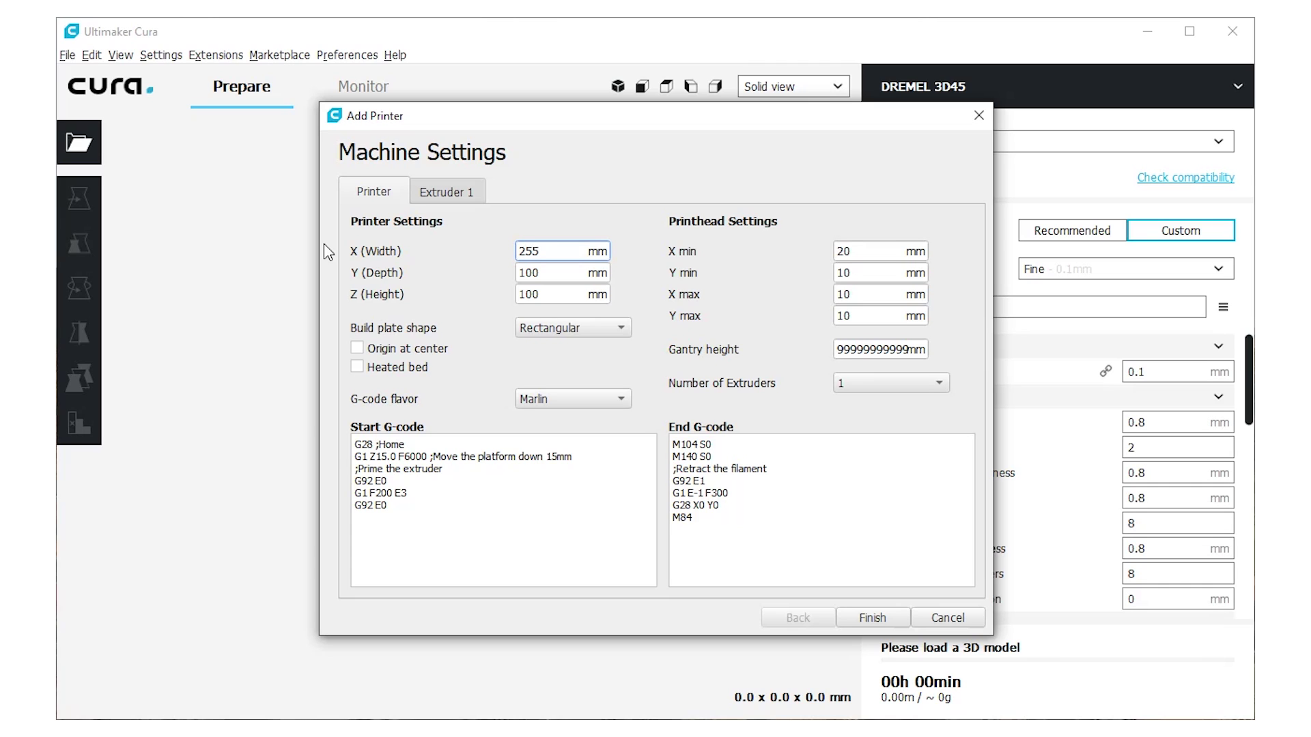
key("Tab")
key("Tab")
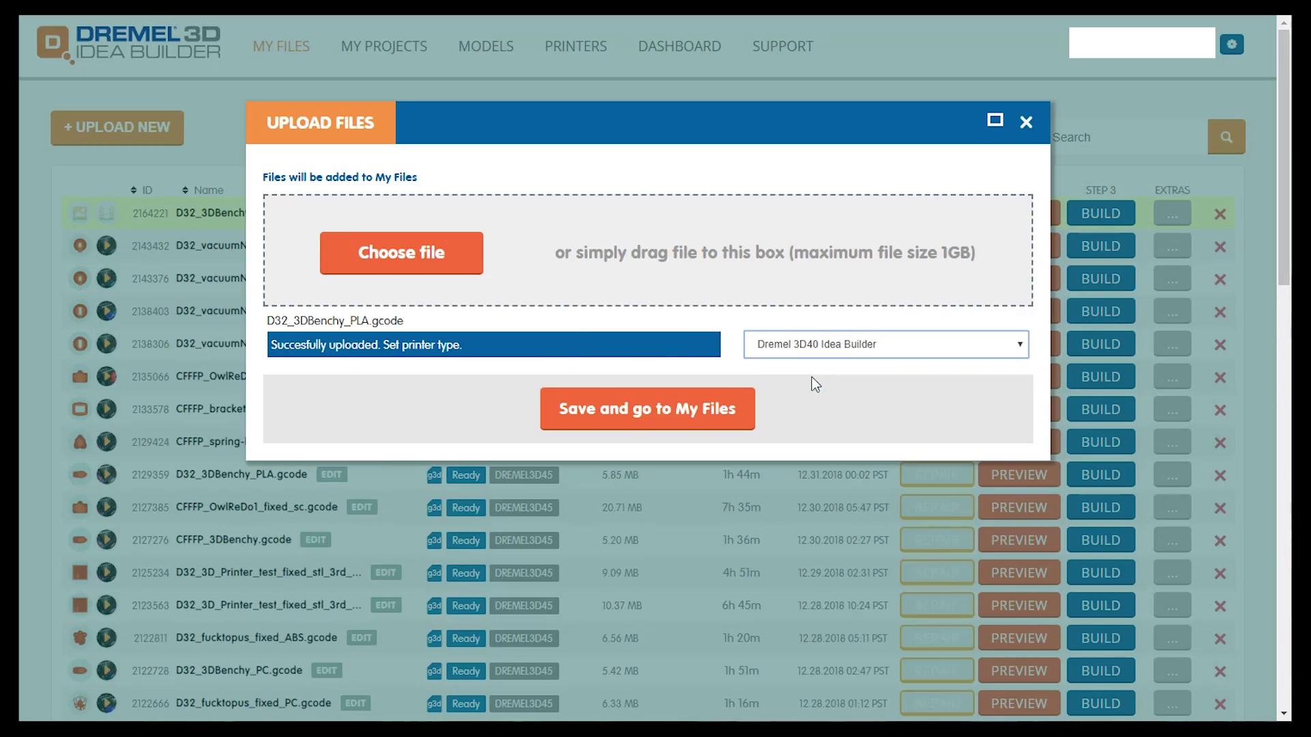
Step: Save the Benchy G-code upload to My Files and start a BUILD from it
left_click(656, 406)
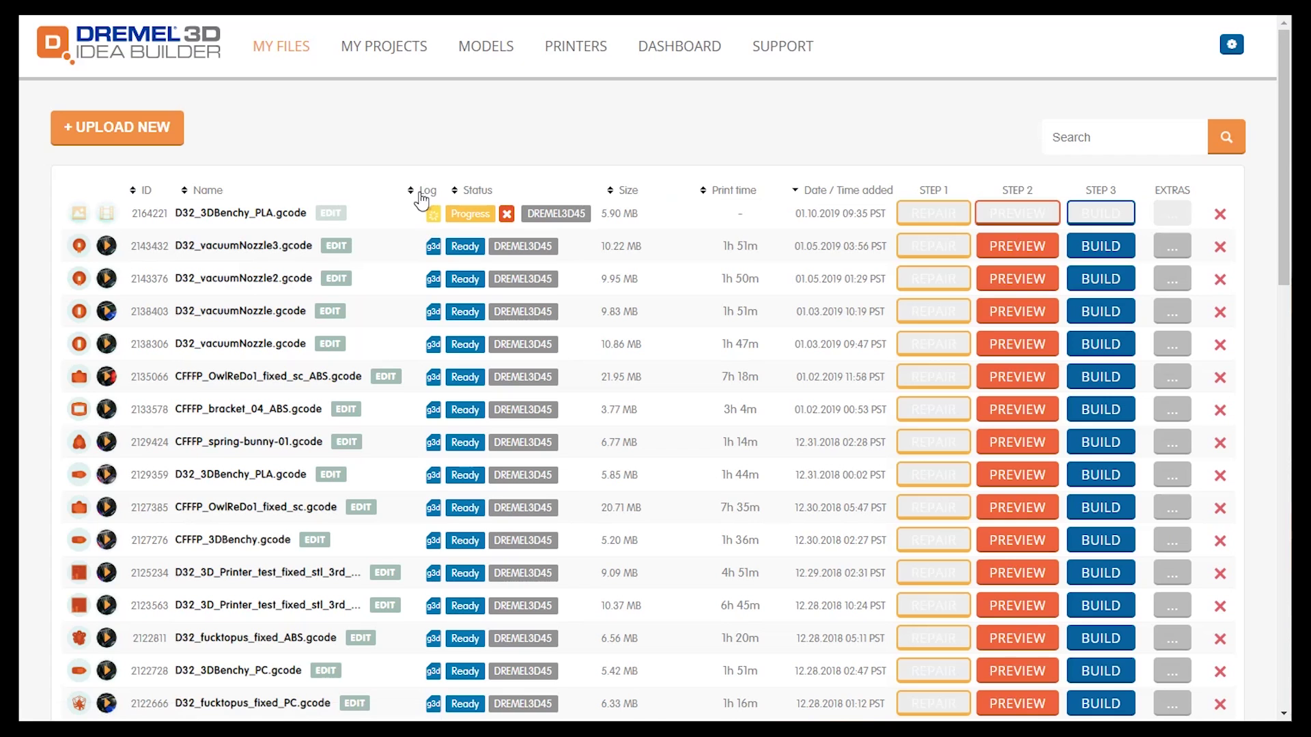
left_click(1113, 214)
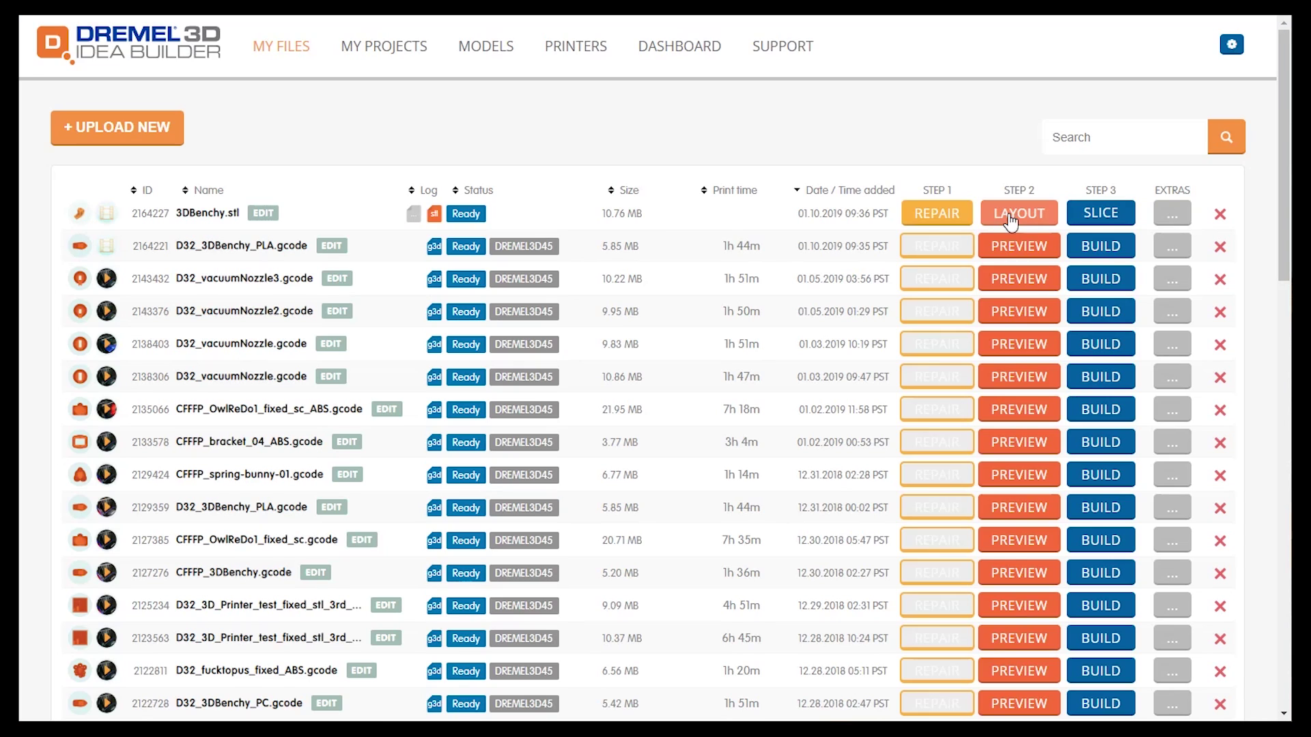
Step: Shift the 3DBenchy slightly along X in the layout editor and save it
left_click(1009, 215)
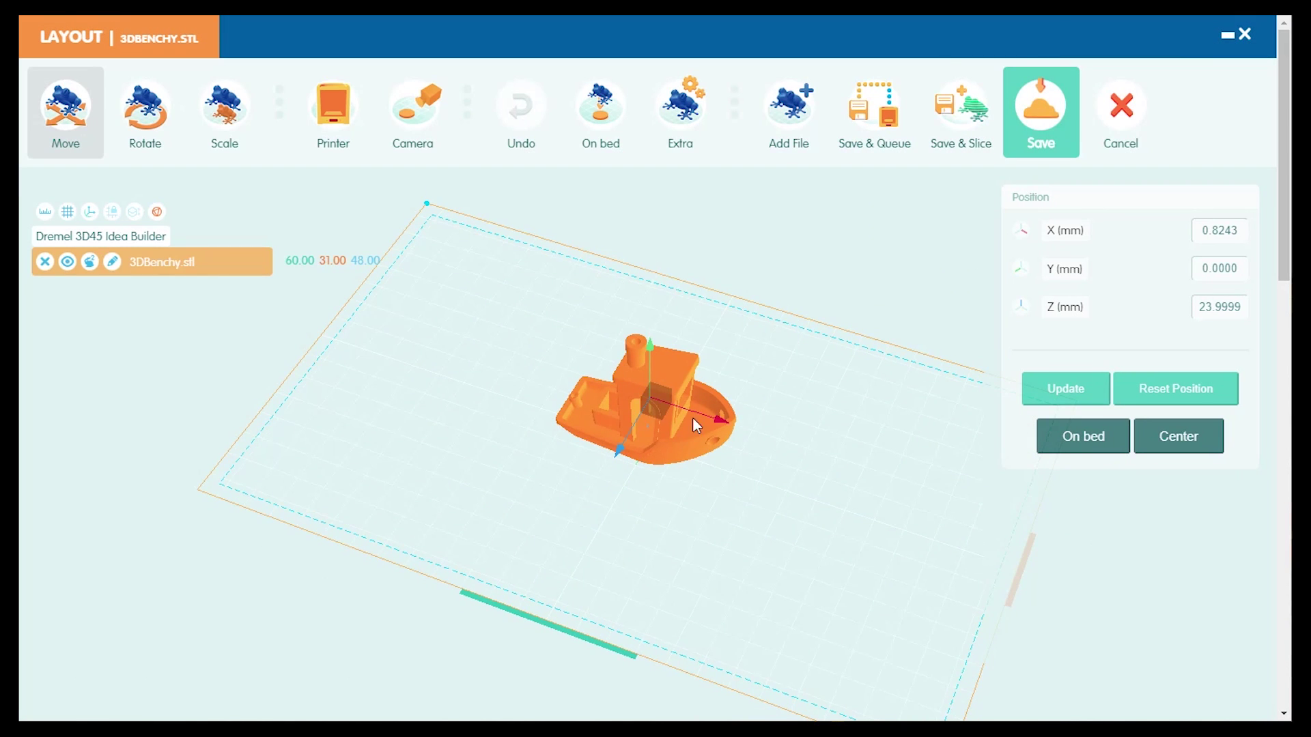
left_click_drag(693, 416, 706, 424)
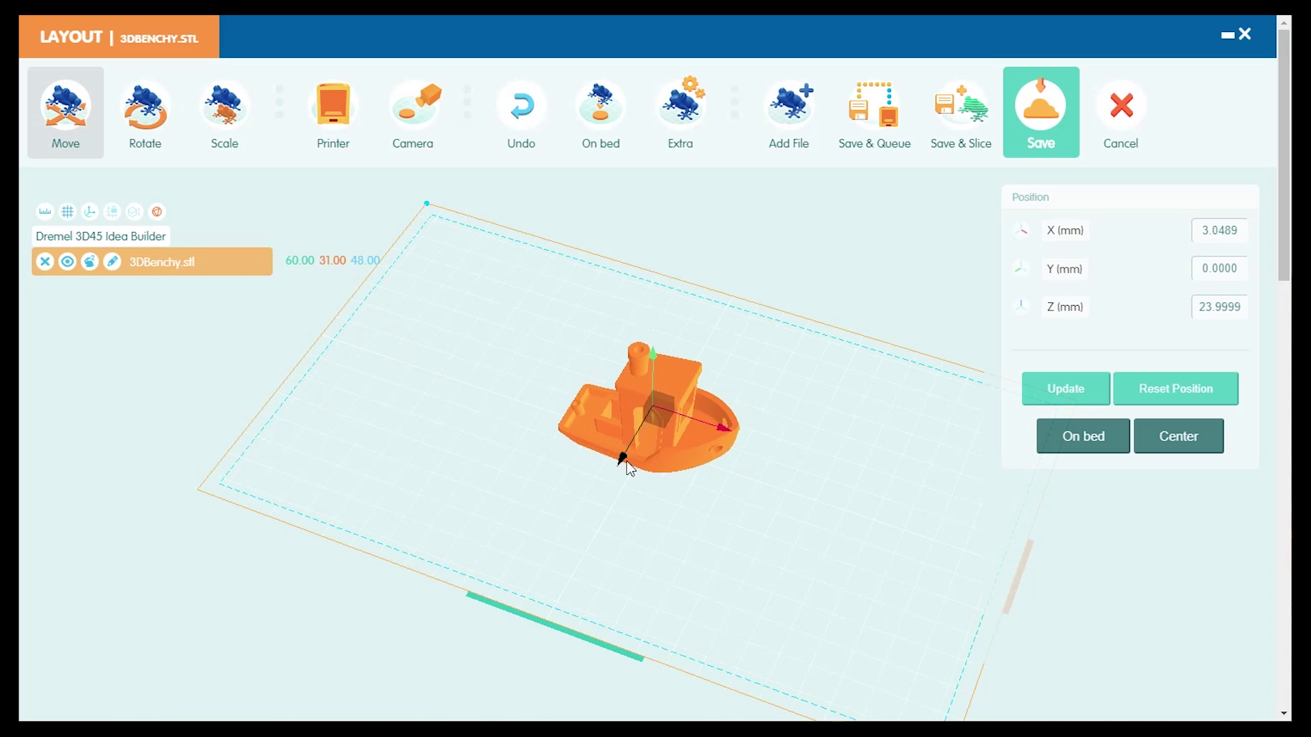
left_click(958, 113)
Step: Choose the Dremel 3D45 printer and the Standard (PLA) slicing profile
left_click(430, 236)
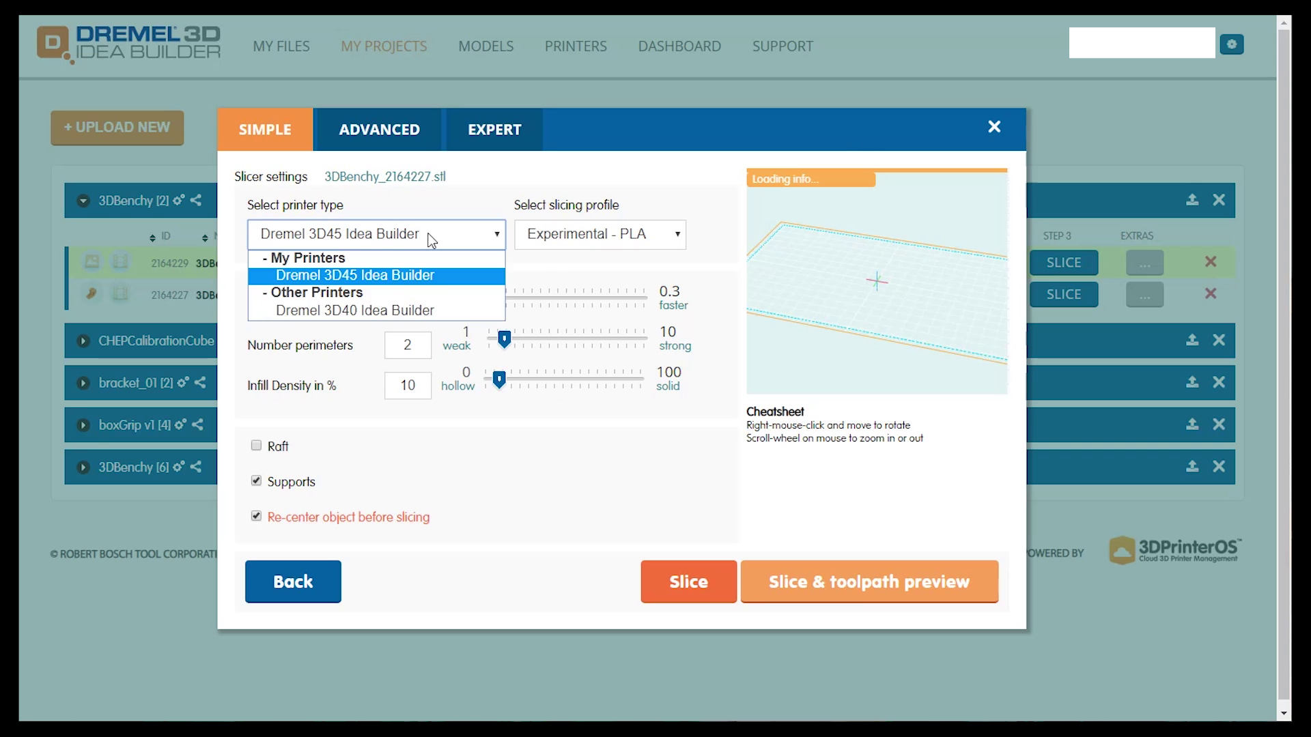
left_click(625, 236)
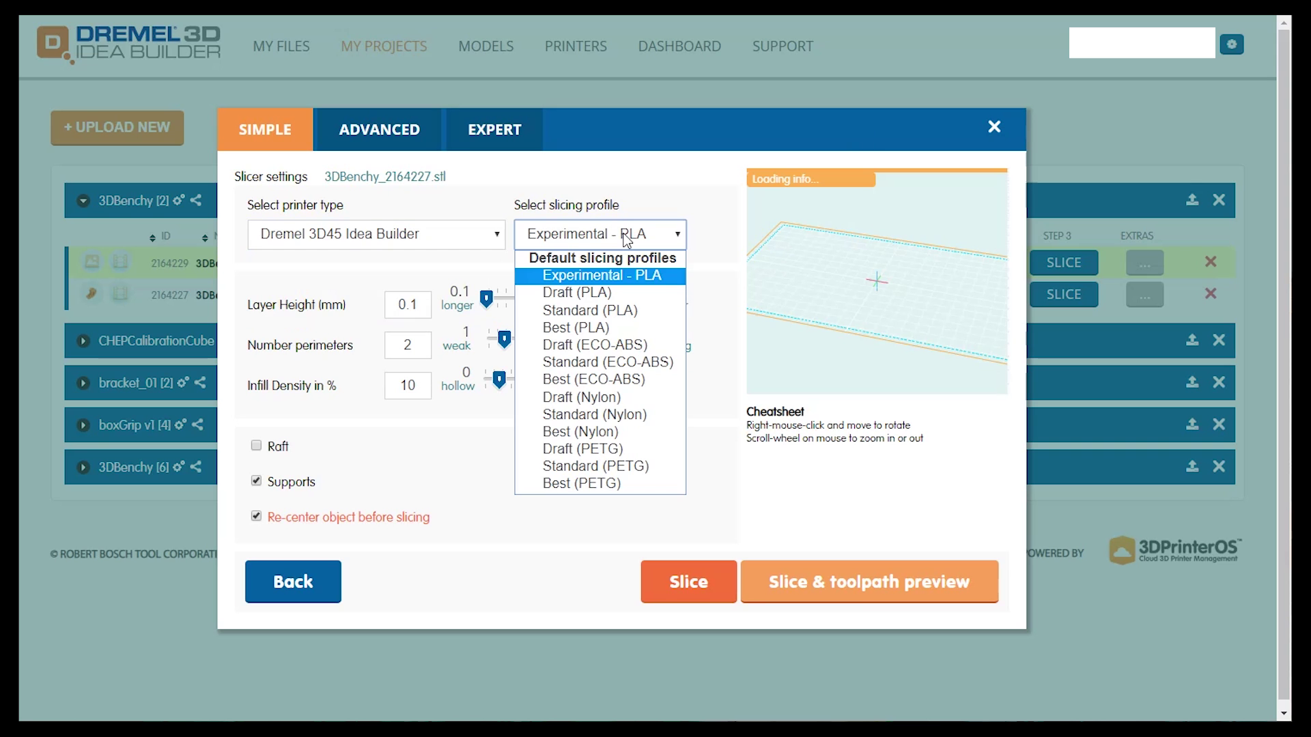
left_click(614, 311)
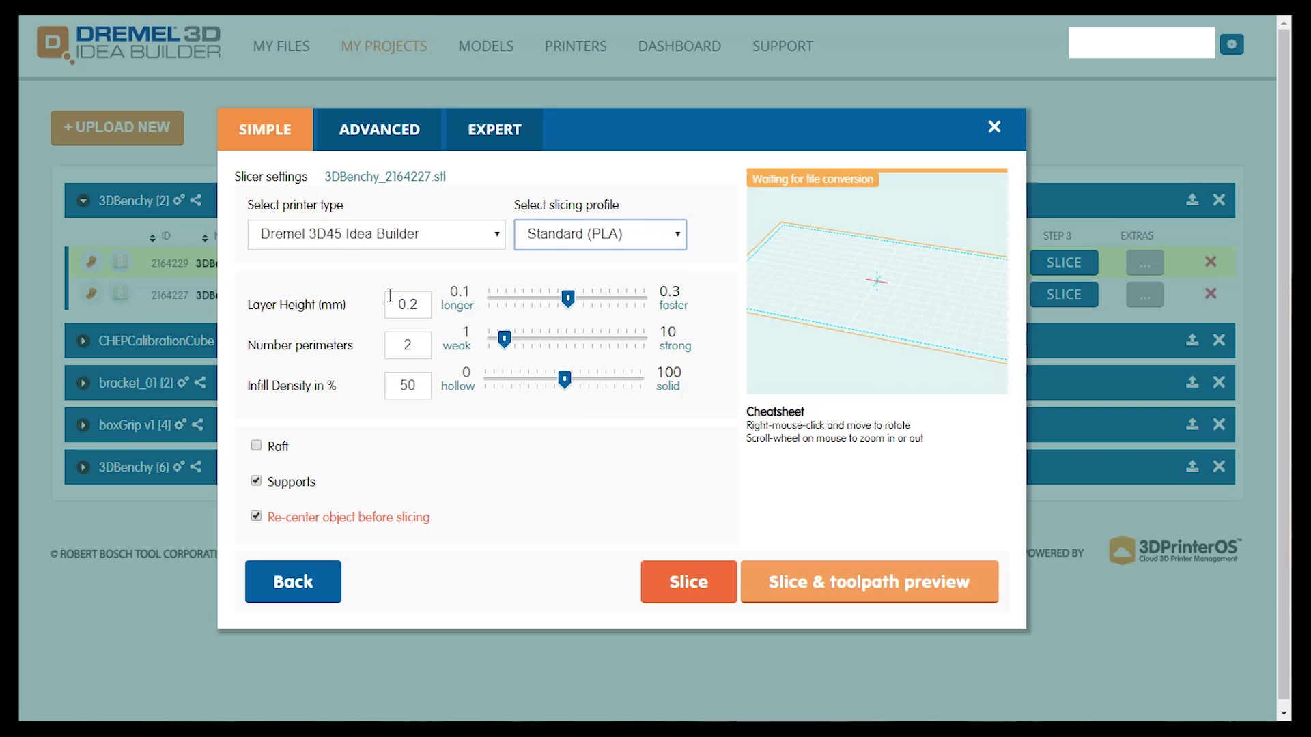
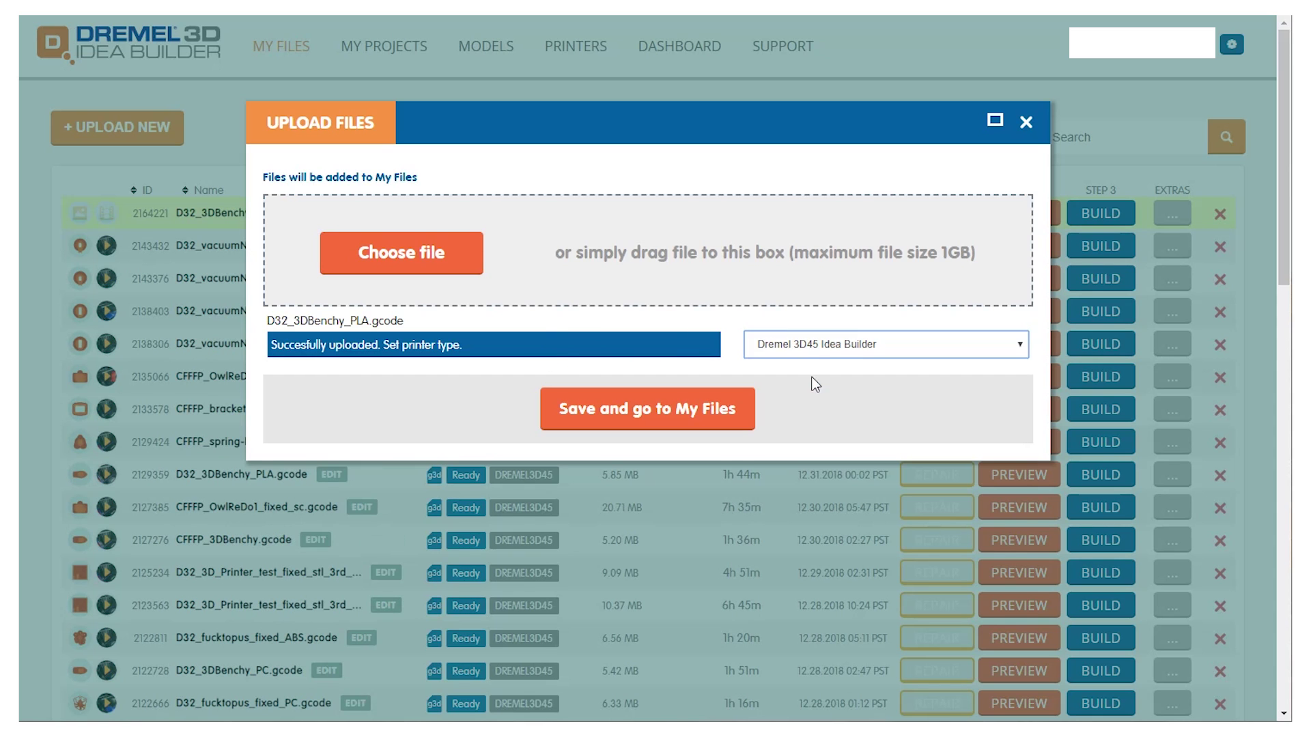
Step: Save D32_3DBenchy_PLA.gcode to My Files and send it to the Dremel 3D45 for printing
left_click(654, 408)
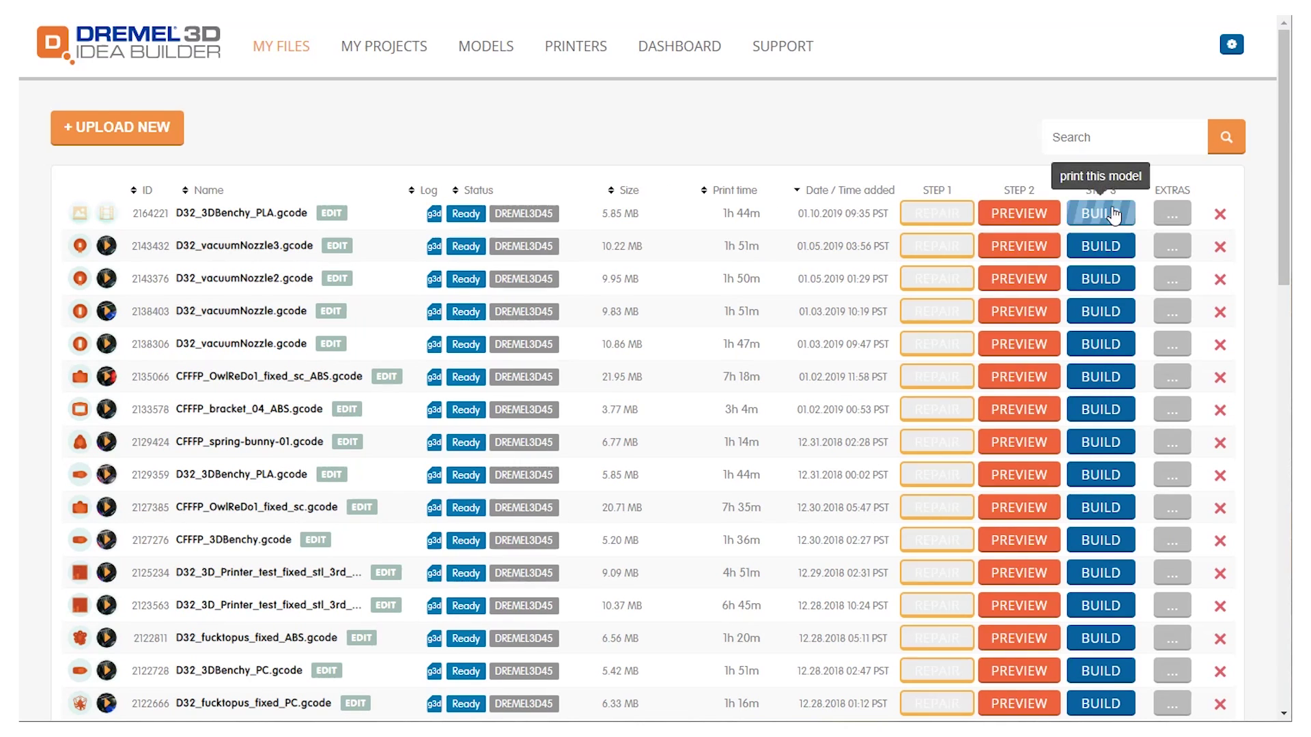
left_click(1107, 214)
left_click(689, 336)
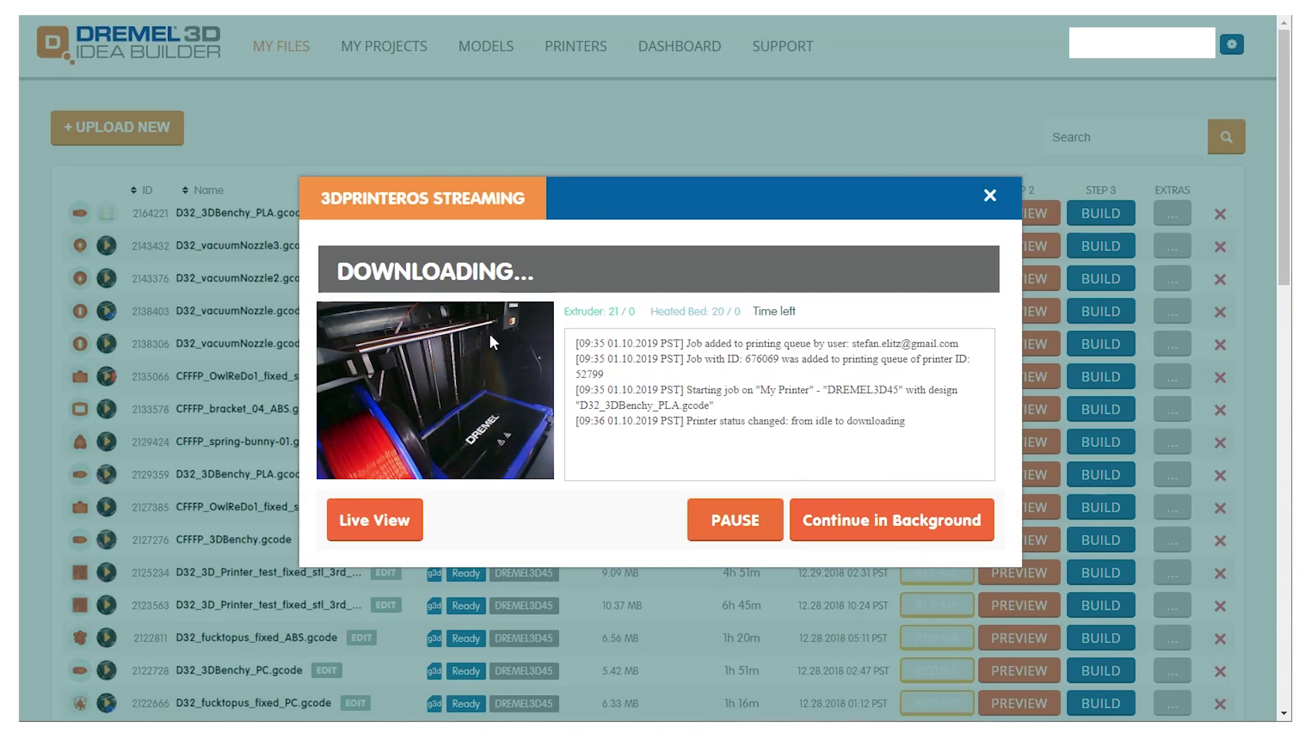